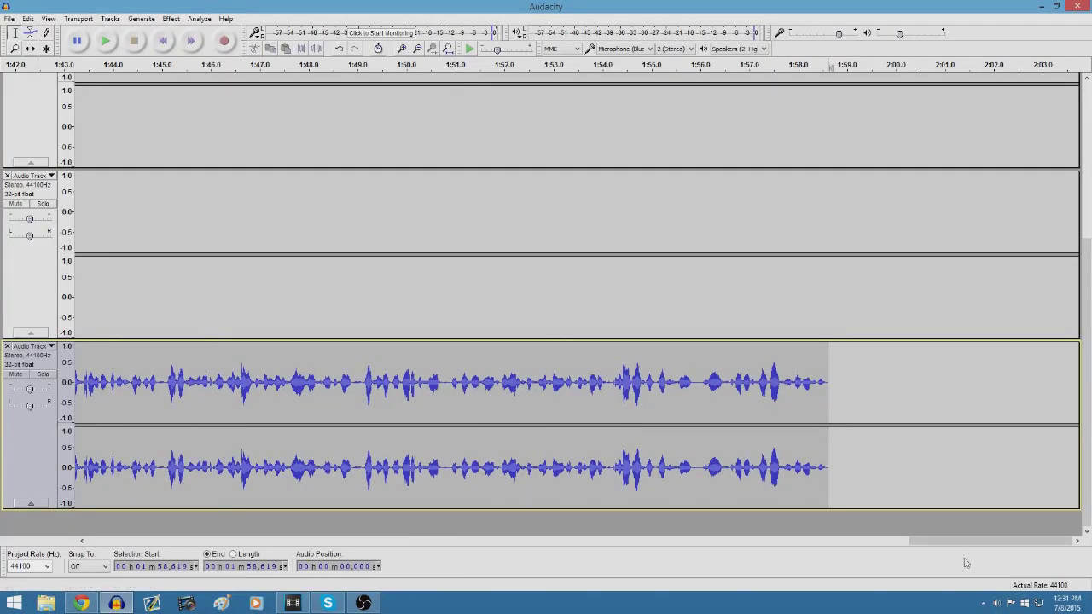
Step: Capture a noise profile from the quiet section at about 0.6–1.2 s at the start of the first audio track
drag(933, 541, 146, 541)
scroll(147, 521, up, 1)
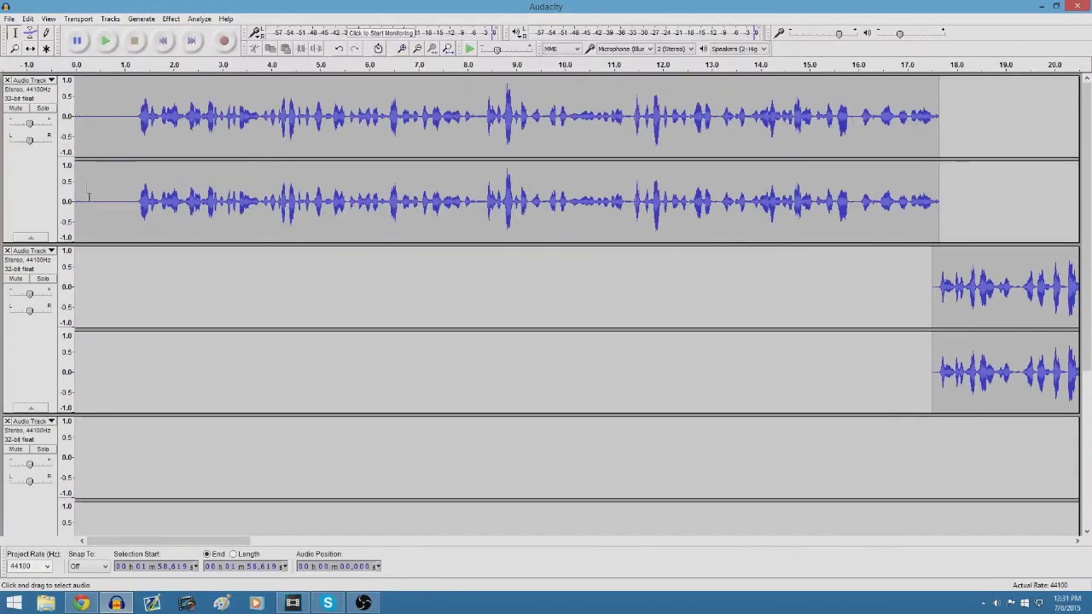
drag(137, 184, 104, 200)
click(171, 19)
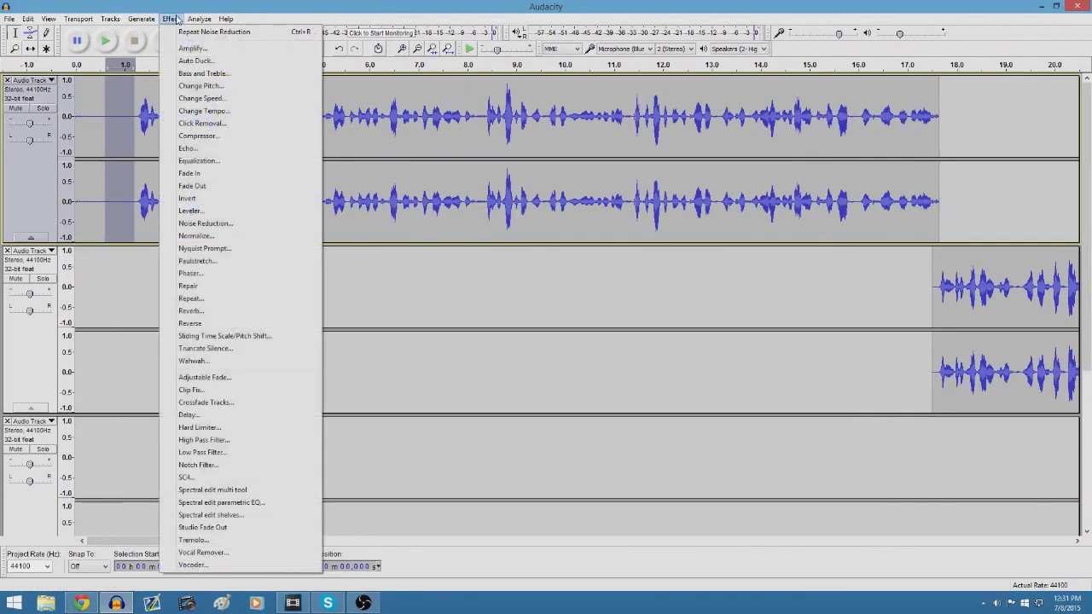
click(224, 223)
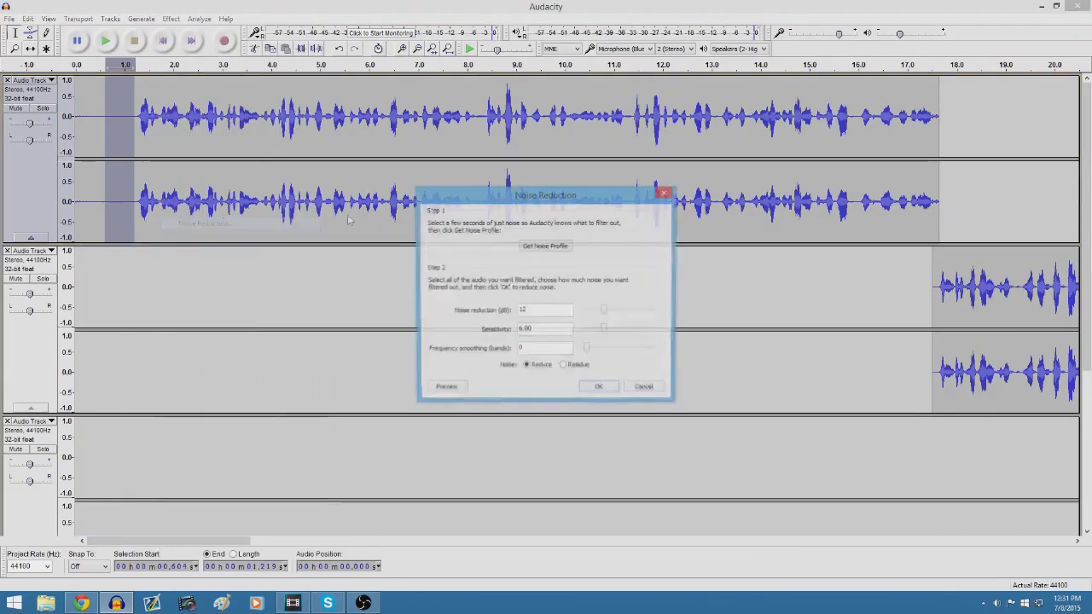
click(551, 248)
Step: Open the Noise Reduction settings for the whole first clip and leave them without applying the effect
double_click(506, 176)
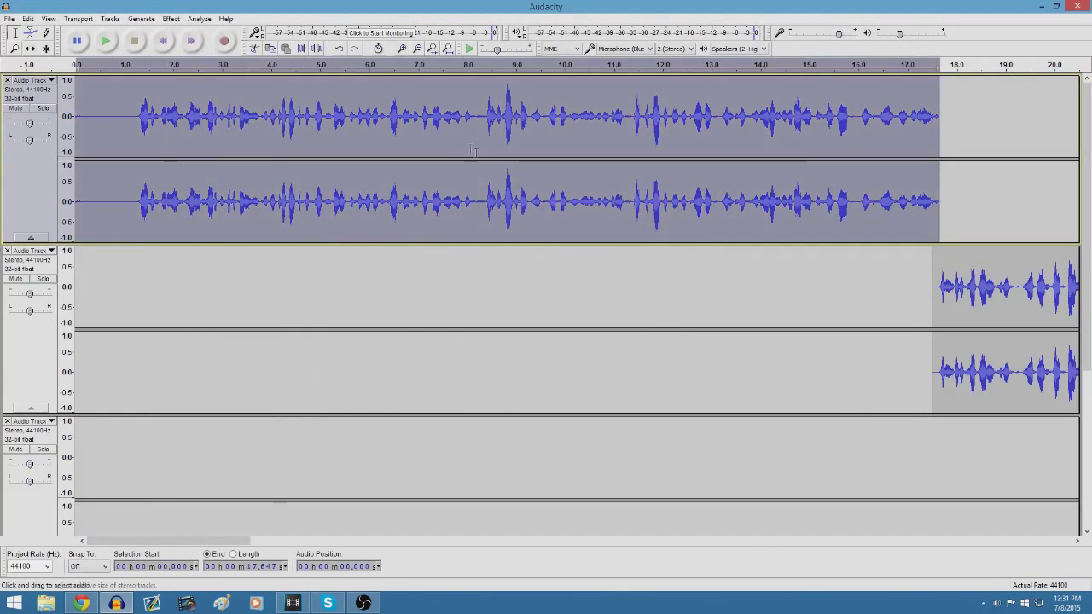
click(171, 19)
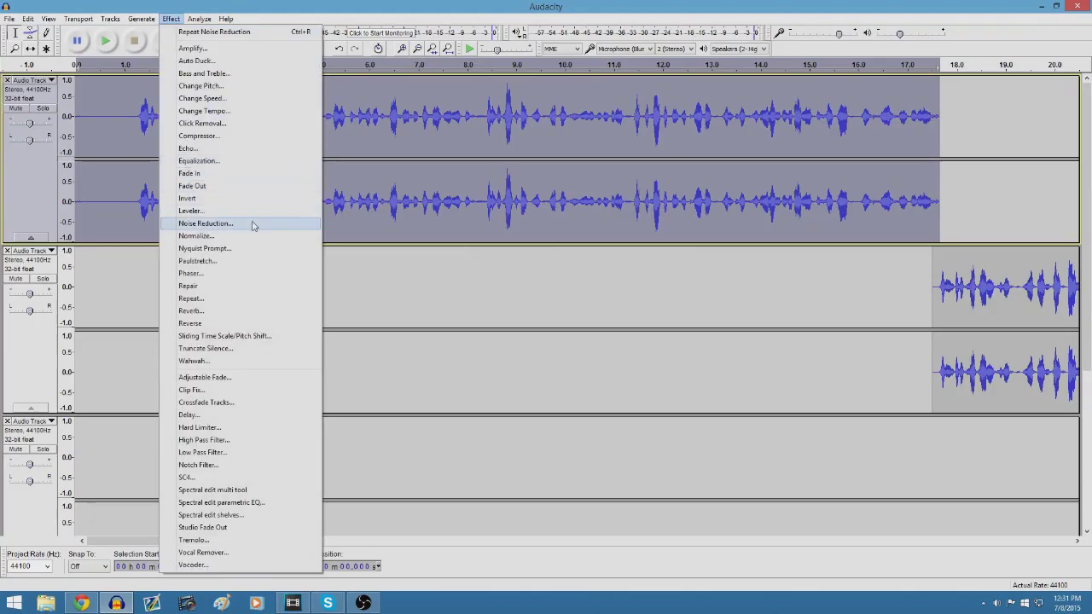
click(317, 222)
click(668, 194)
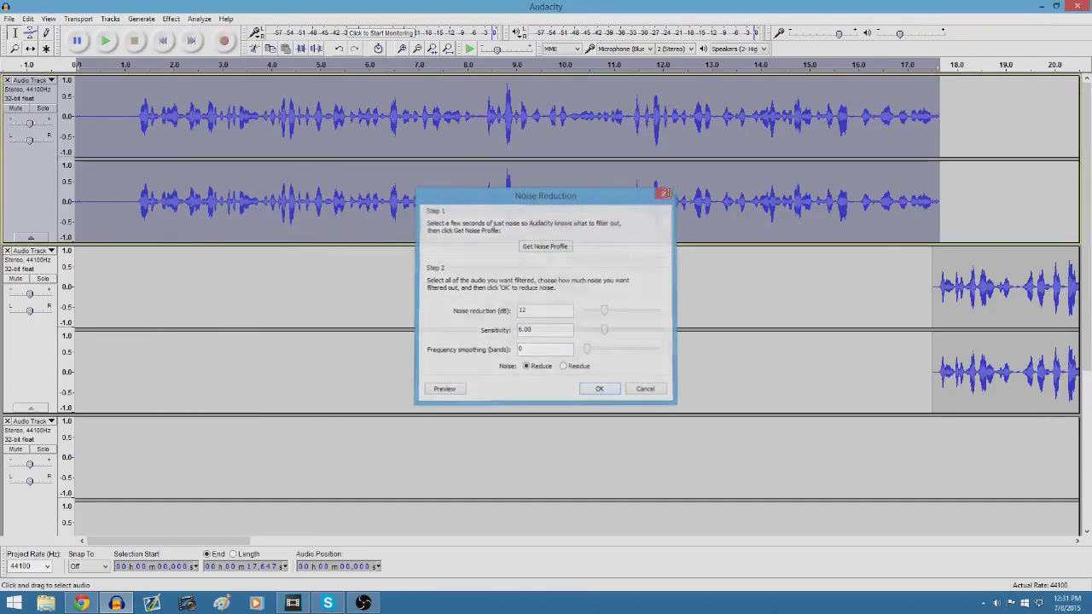
click(101, 166)
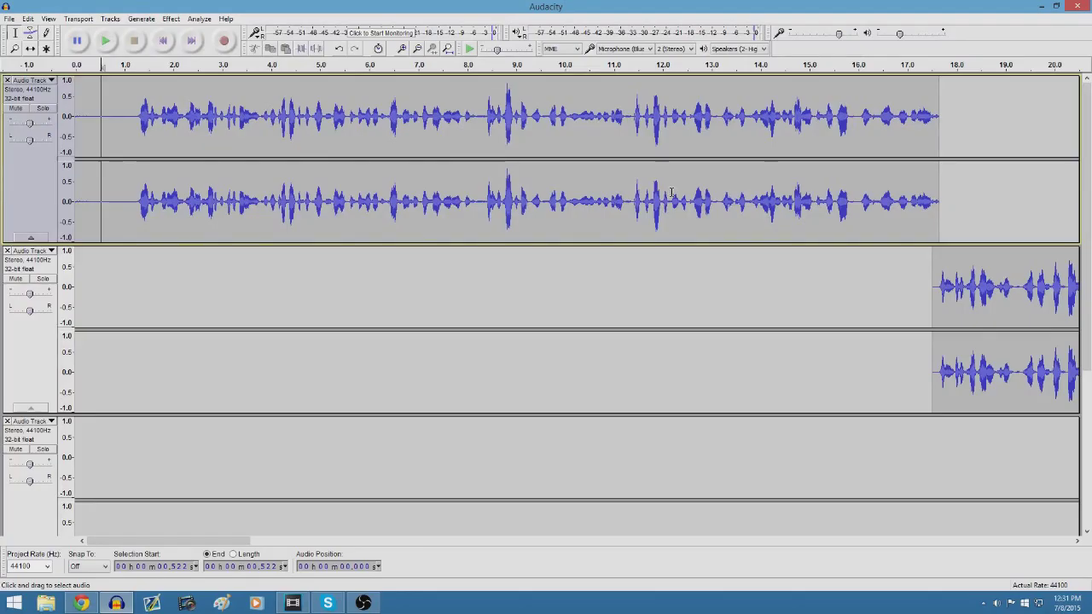
Step: Try the Treble Boost equalization curve on the whole first clip, then close the equalizer without applying it
double_click(497, 135)
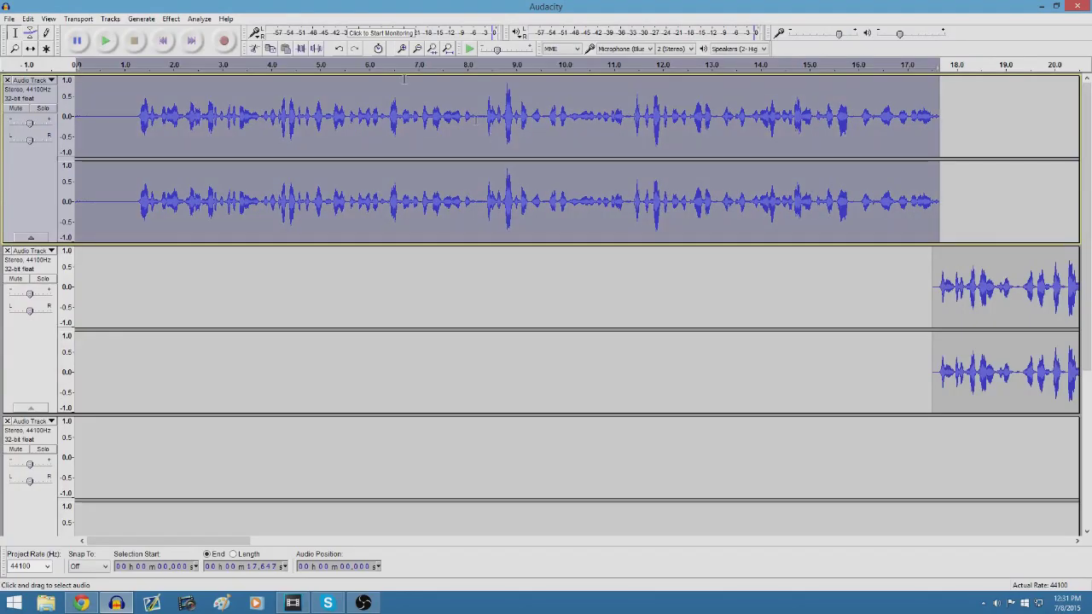
click(174, 18)
click(203, 161)
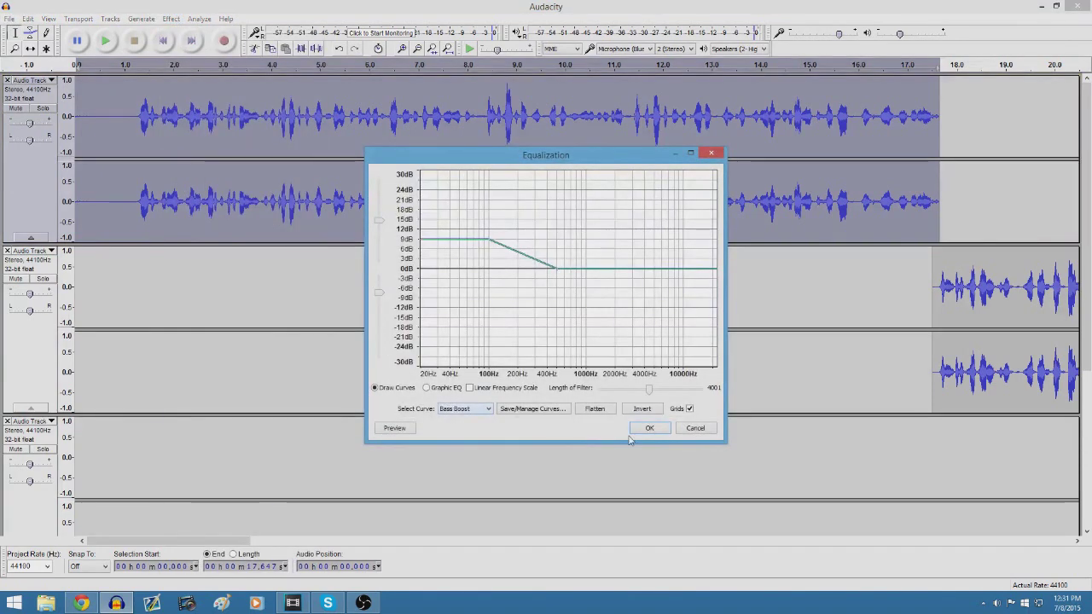
click(465, 409)
click(461, 471)
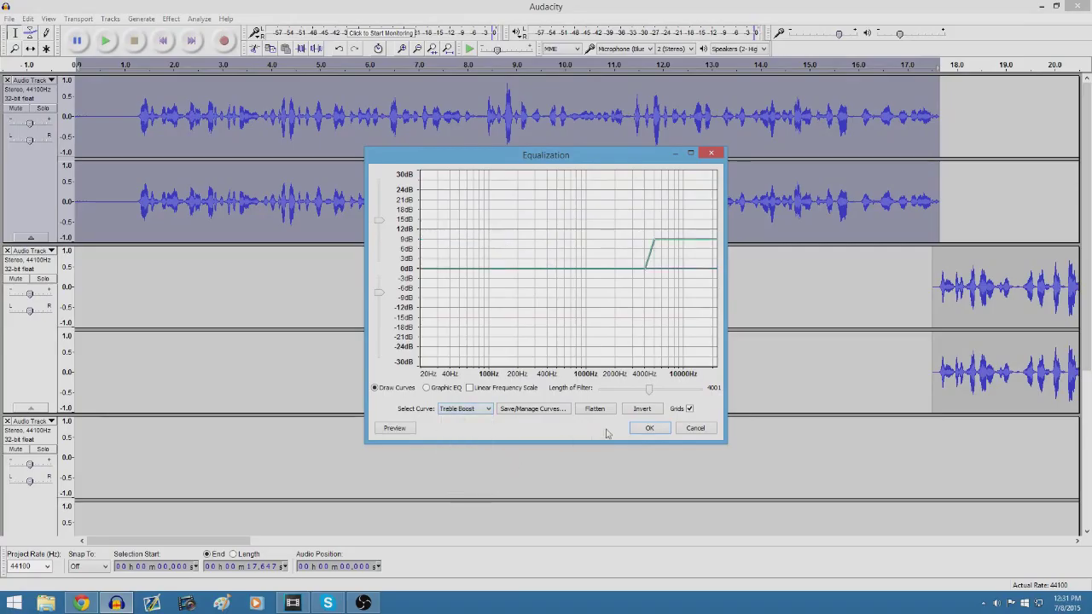
click(711, 153)
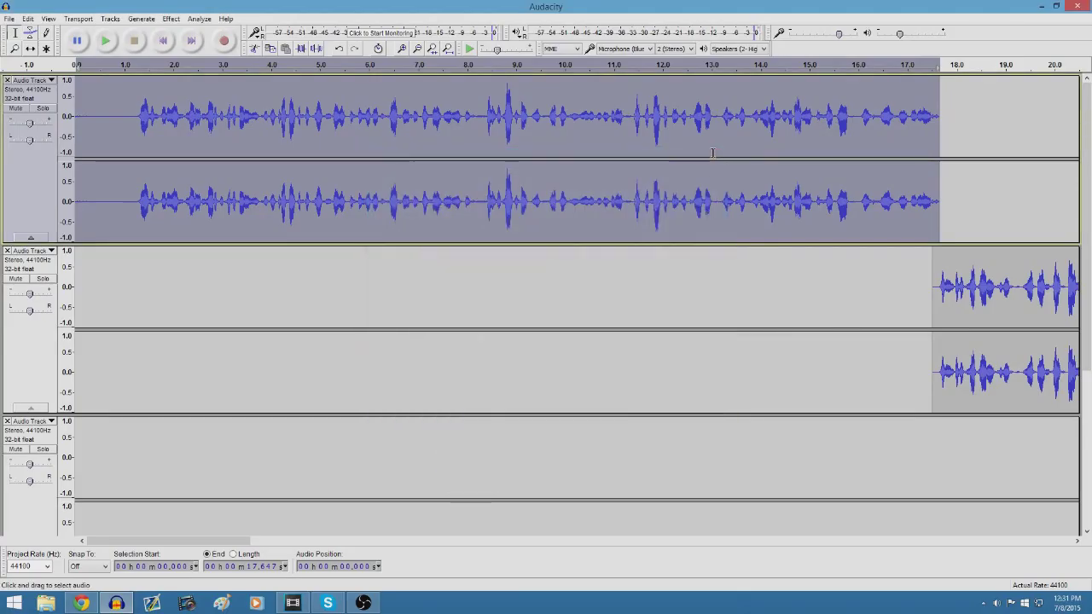
click(713, 152)
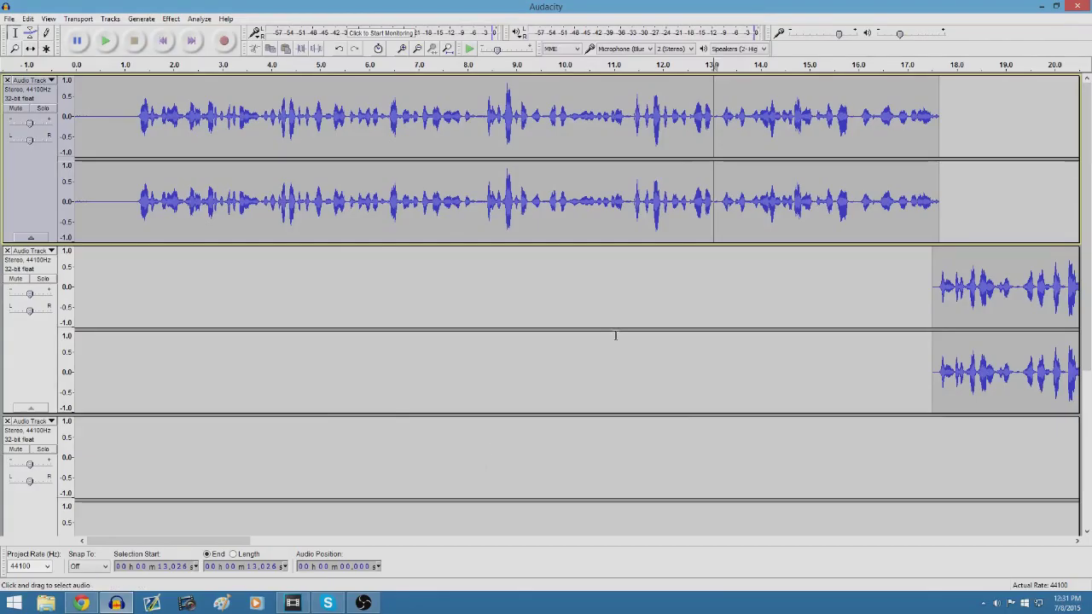
Step: Switch to Vegas Pro and apply the Saturation Adjust video effect to the long gameplay clip on the timeline
click(292, 603)
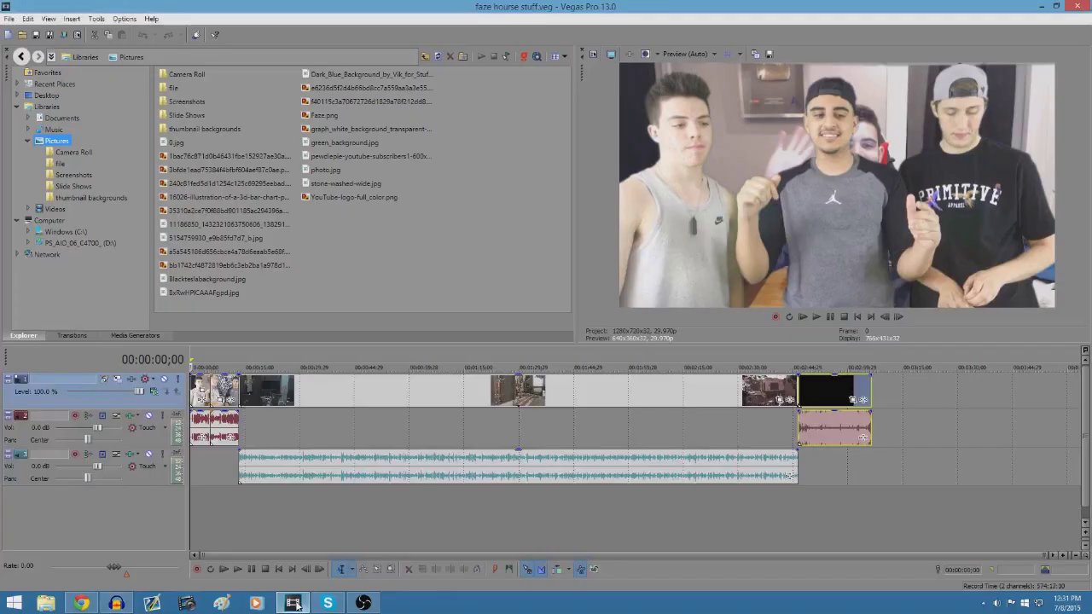
click(415, 390)
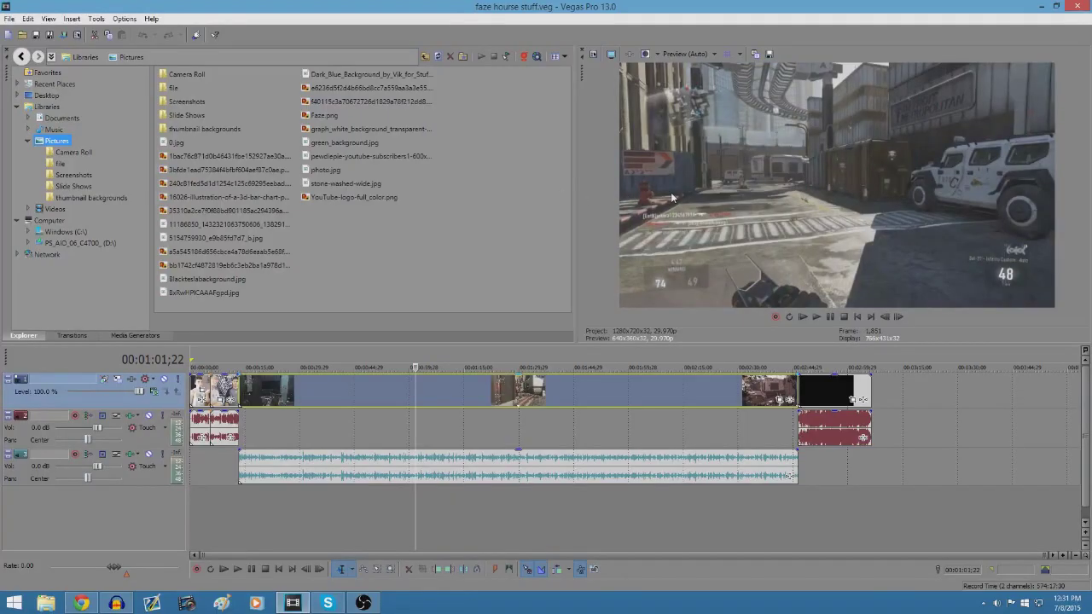
click(49, 18)
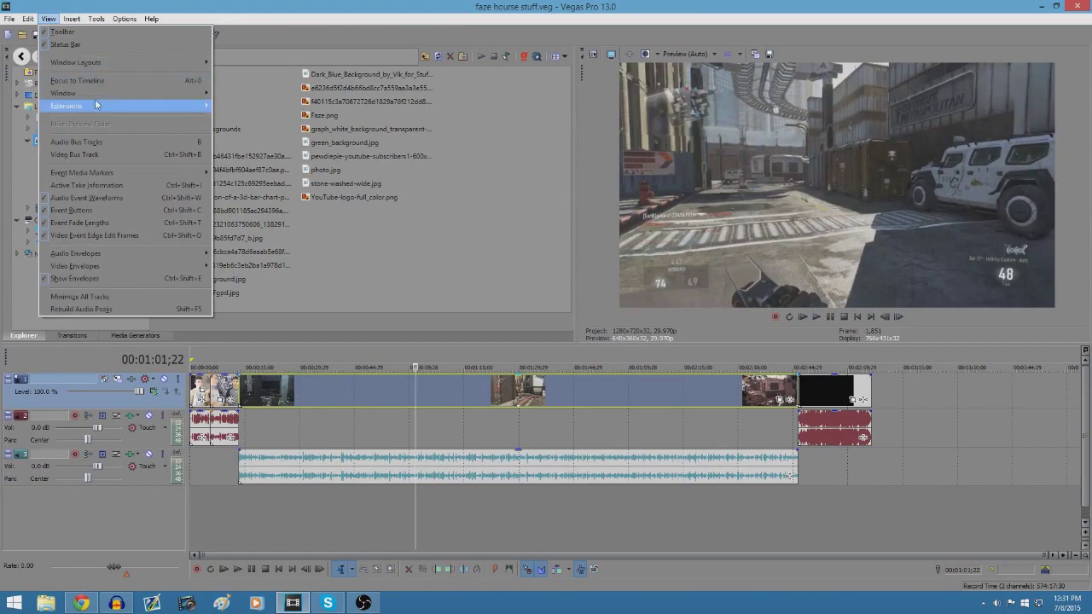
mouse_move(98, 96)
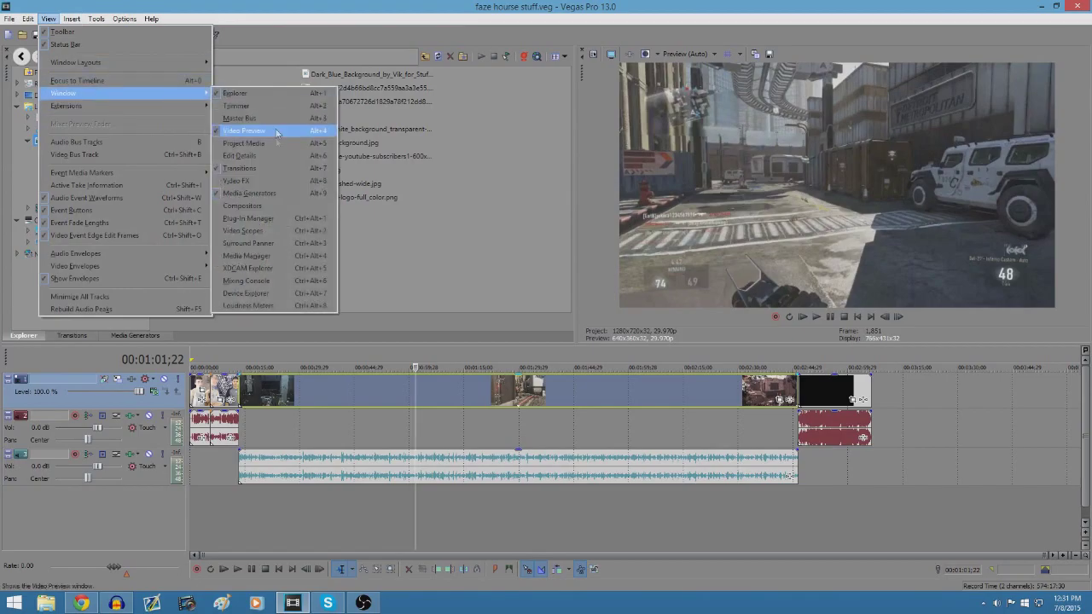
click(288, 182)
drag(553, 209, 551, 290)
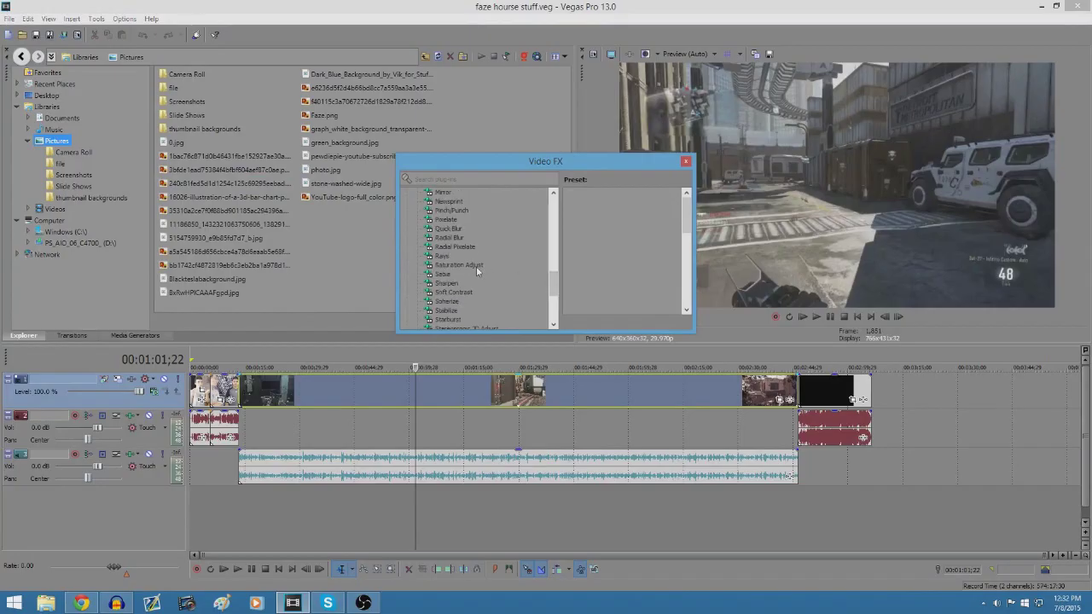
drag(476, 271, 540, 393)
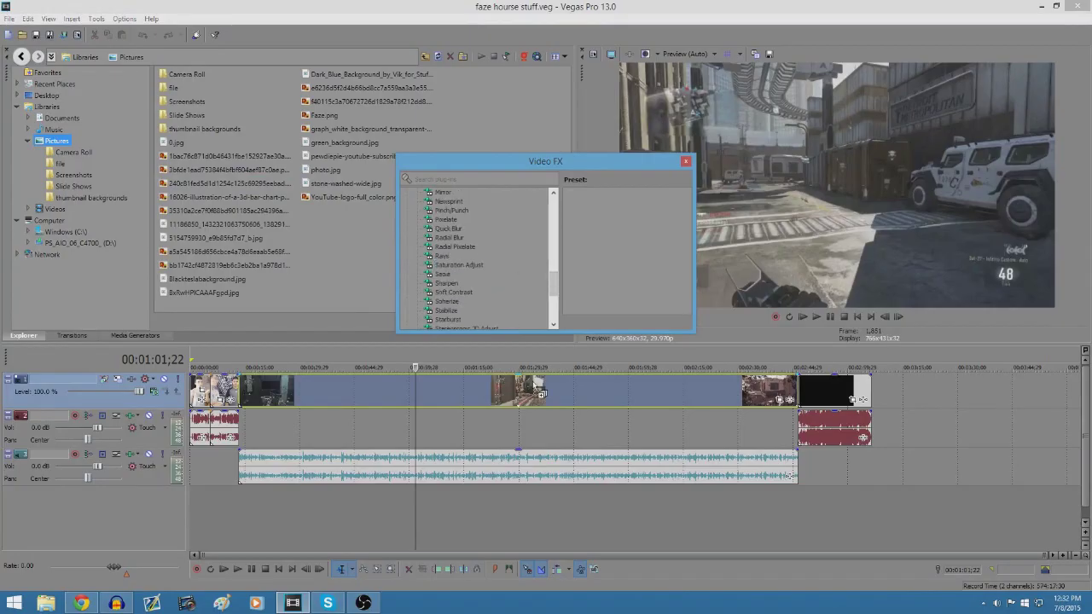
drag(540, 393, 540, 391)
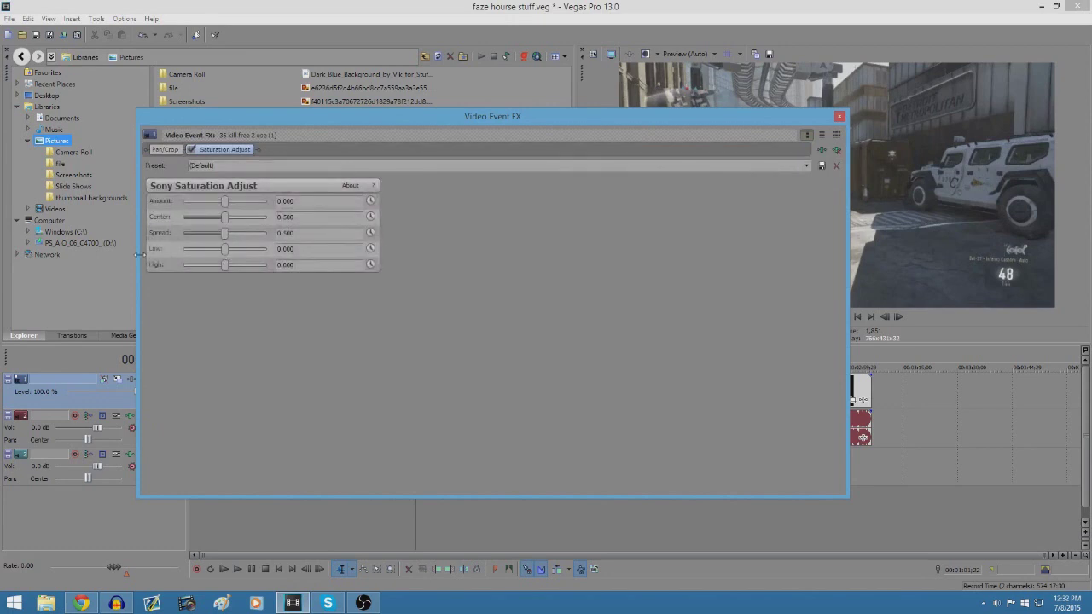
Step: Raise the Saturation Adjust Low value to about its maximum, and close the effect windows
drag(224, 248, 264, 252)
click(840, 117)
click(691, 171)
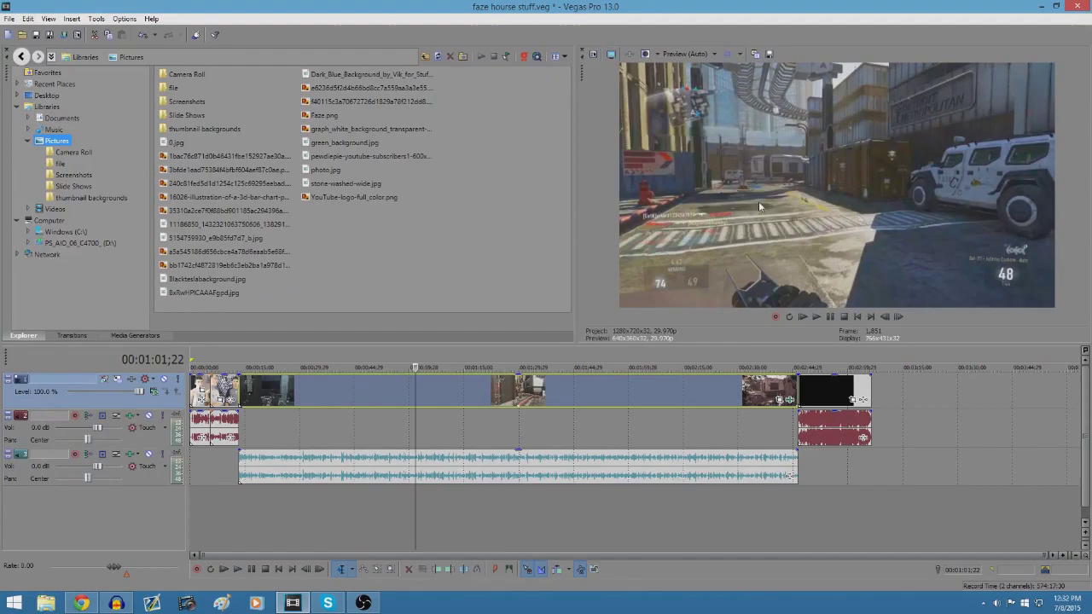
Step: Customize the 6 Mbps HD 720-30p Windows Media Video render template, with video smoothness at 100 (Sharpest)
click(8, 19)
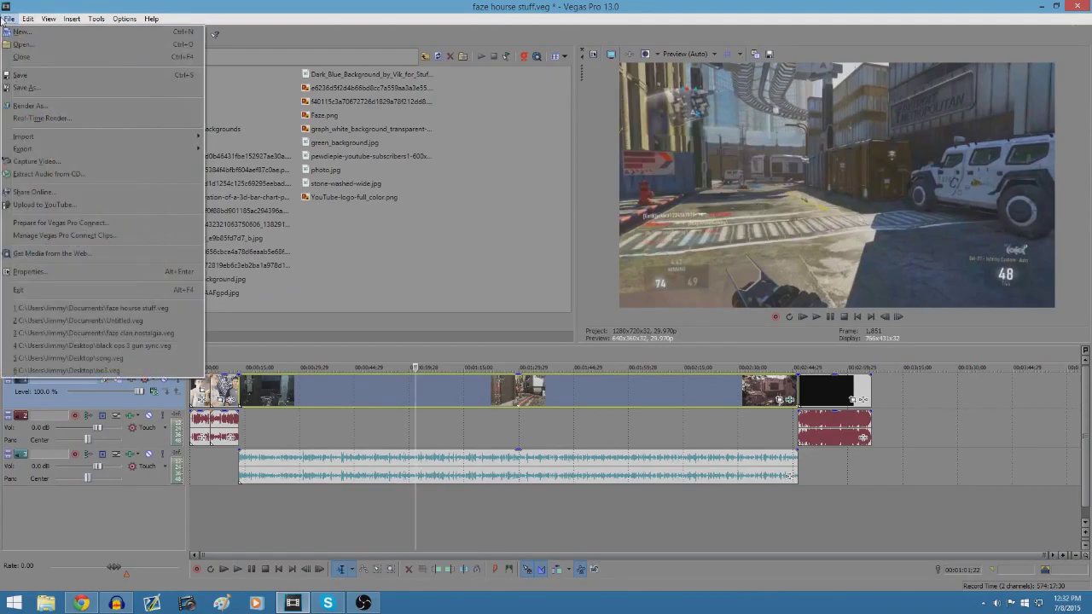
click(30, 106)
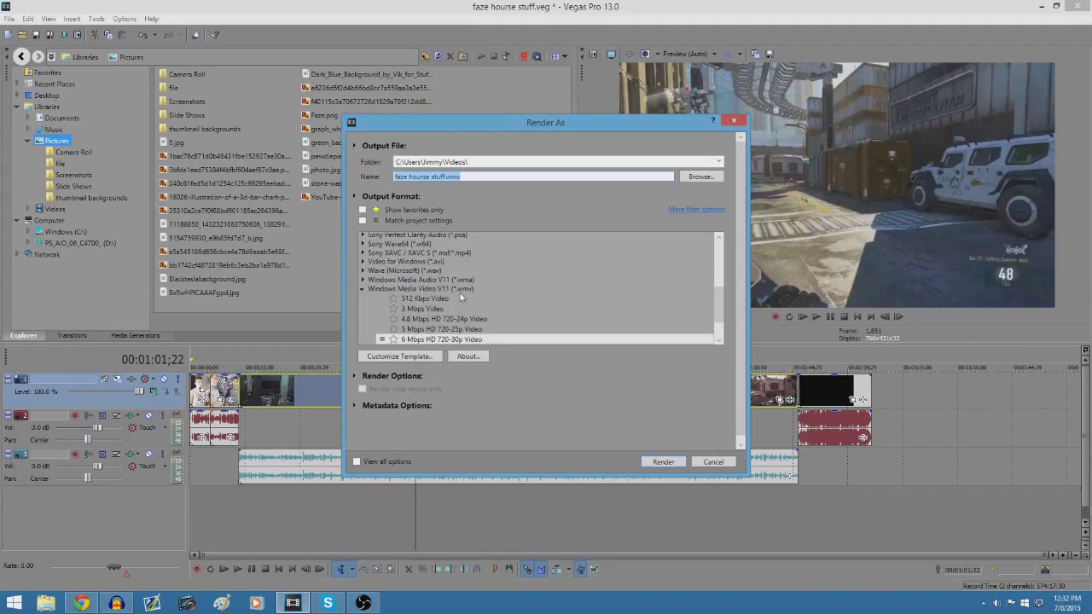
click(431, 356)
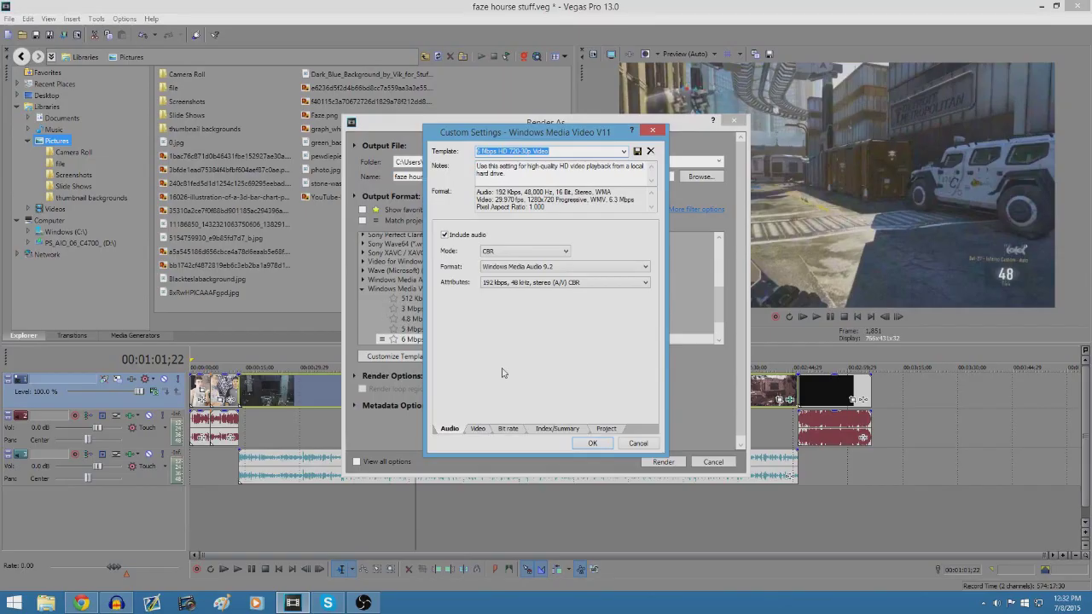
click(481, 429)
click(449, 430)
click(478, 429)
drag(591, 352, 703, 365)
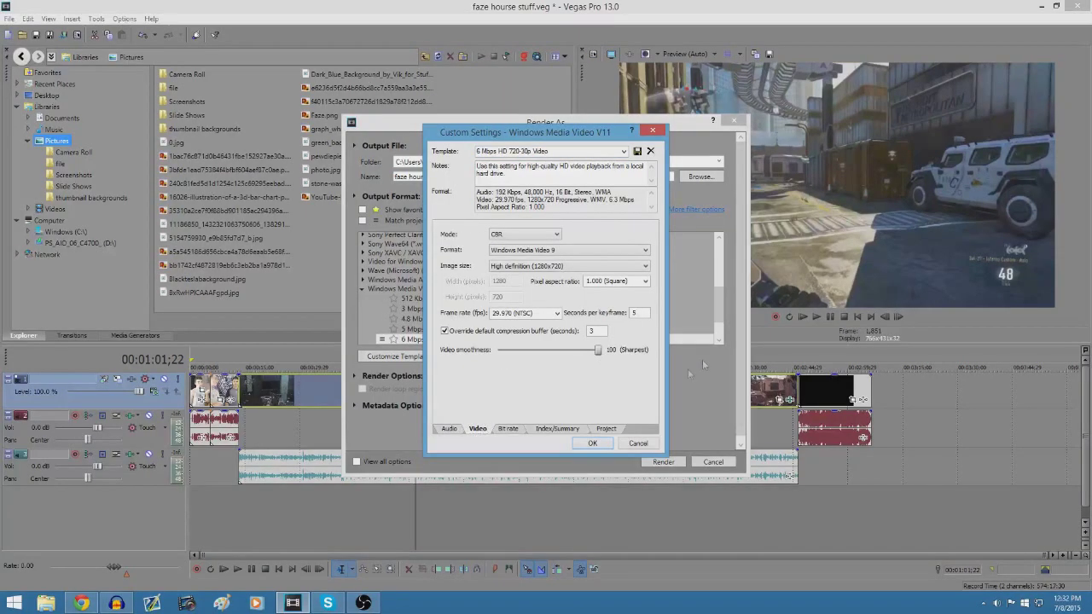
Step: Set the template's Internet/LAN bit rate to 8 M, choose its video rendering quality, and leave the render setup without rendering
click(510, 429)
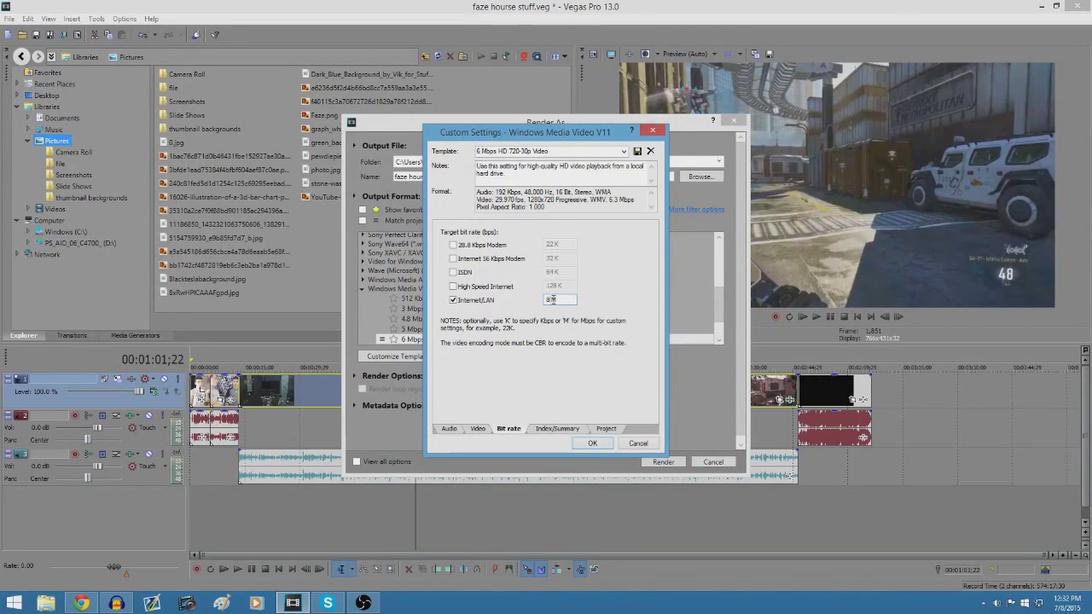
click(580, 429)
click(605, 429)
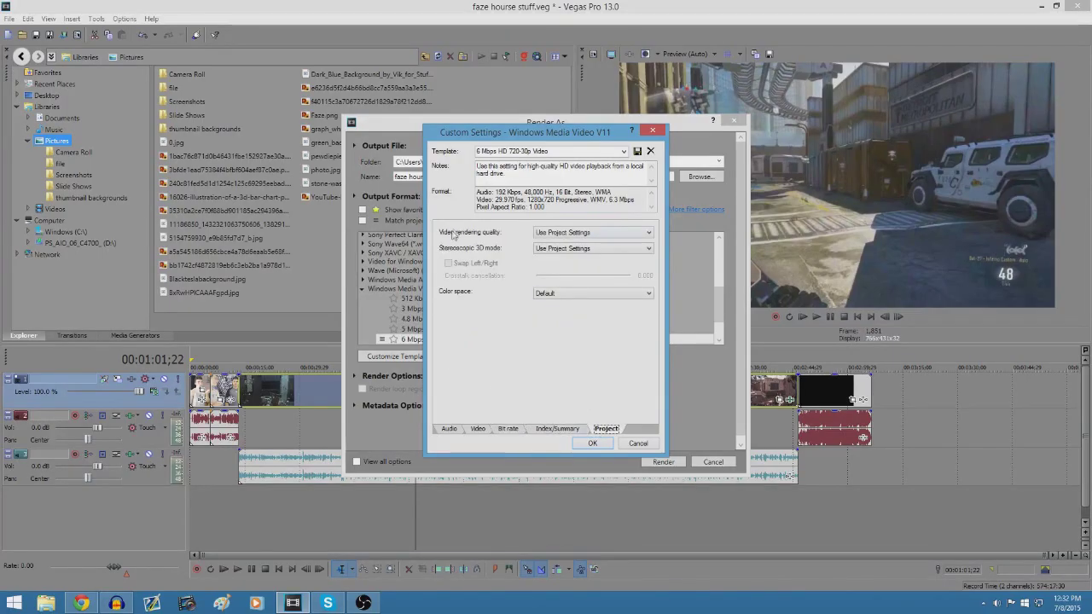
click(580, 233)
click(574, 272)
click(592, 443)
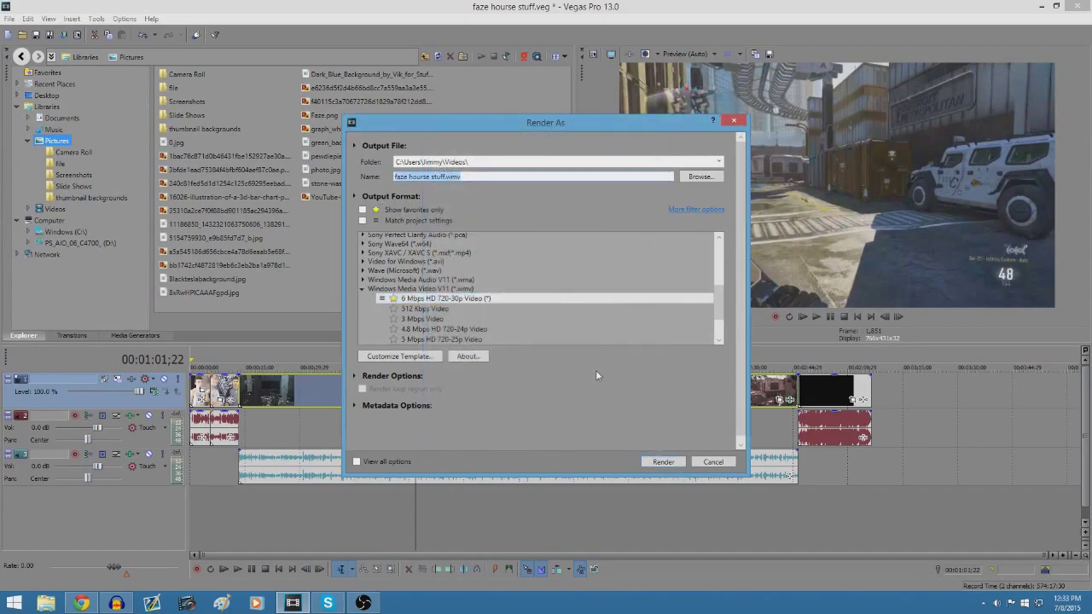
click(734, 122)
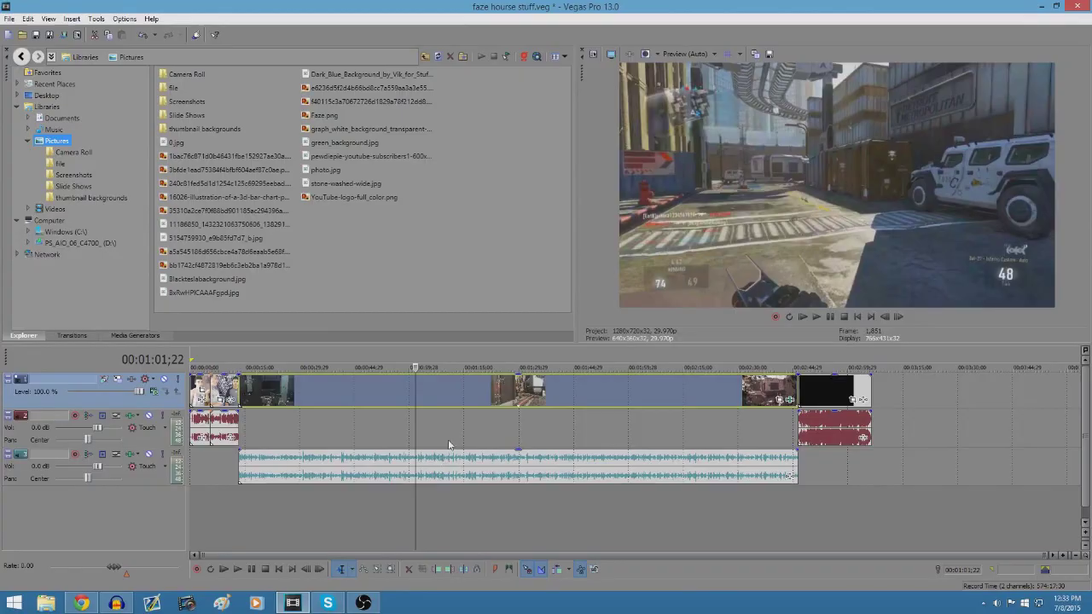
click(365, 604)
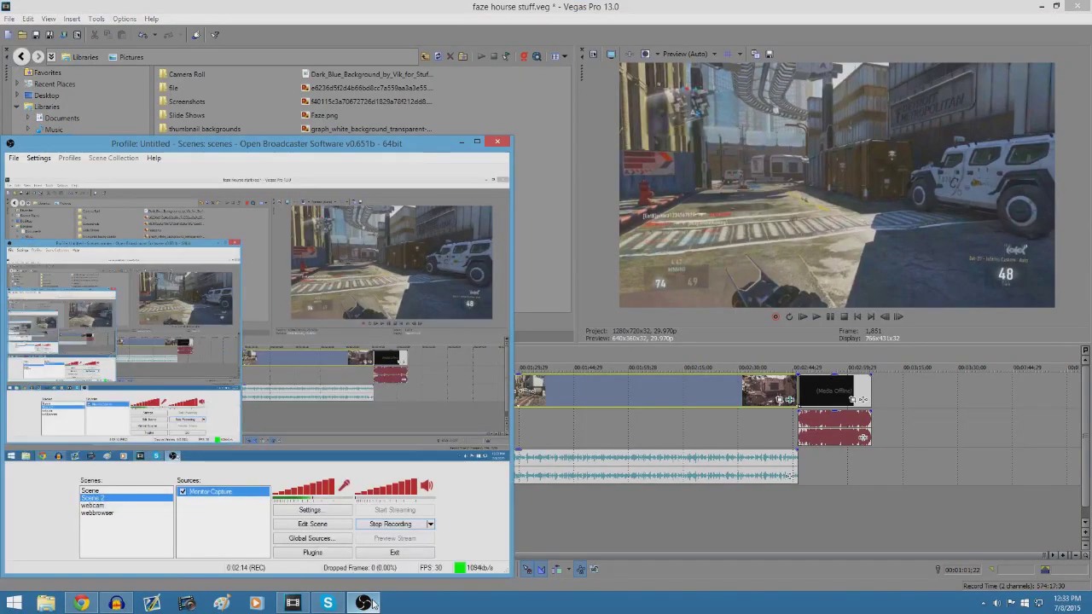
click(455, 141)
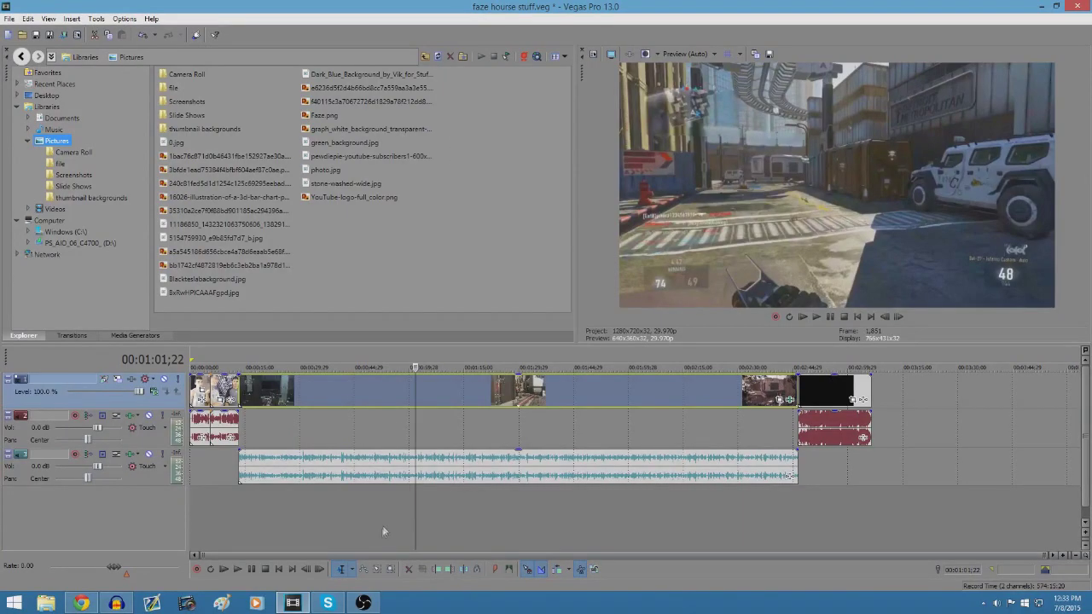
click(375, 606)
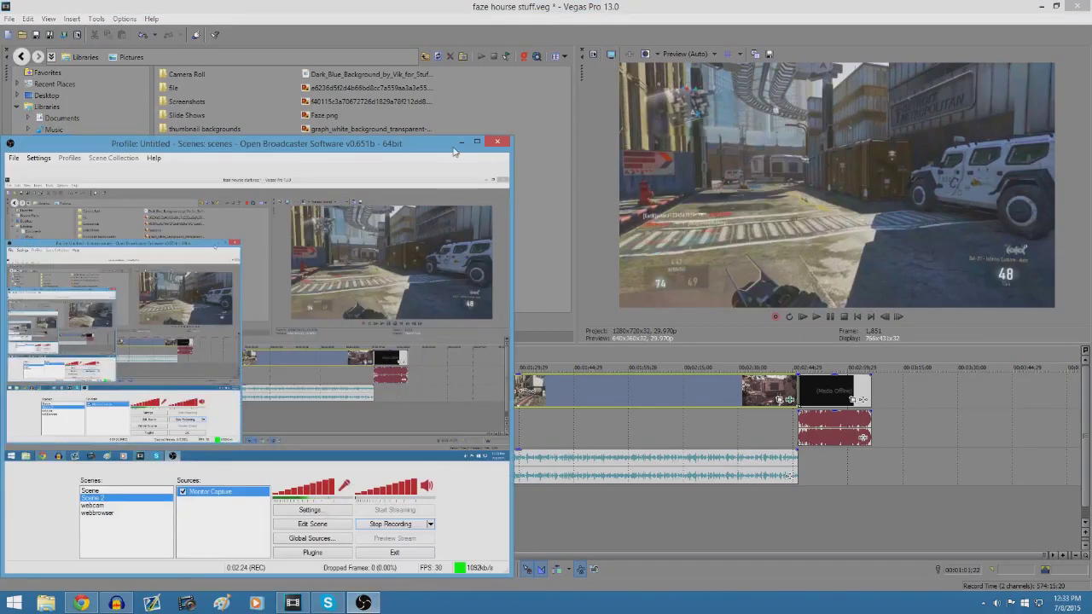
drag(447, 145, 538, 128)
click(549, 125)
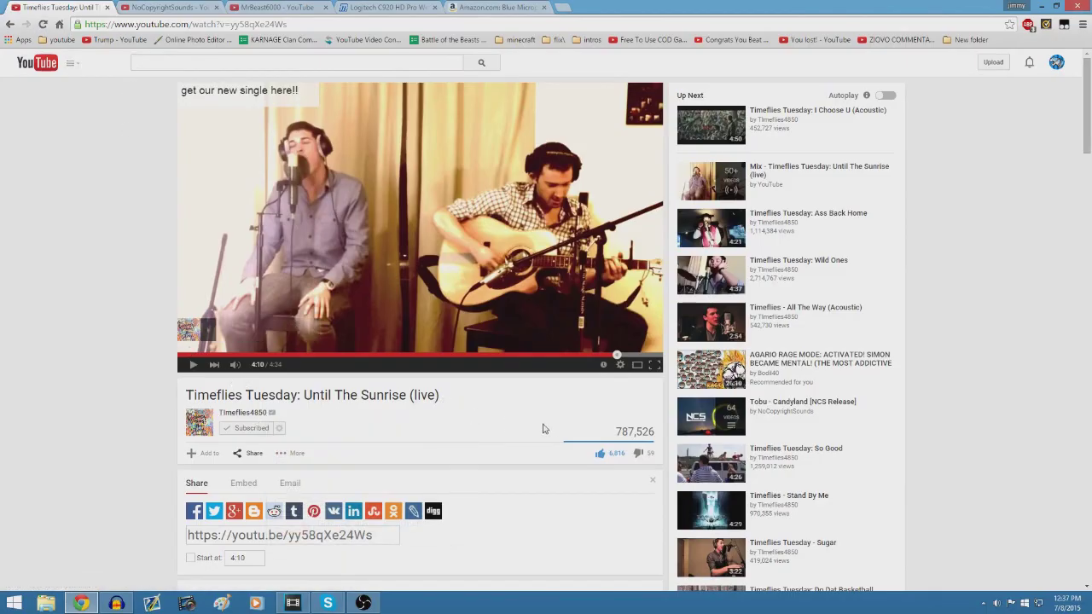
Step: Examine the uploads and genre sections on the NoCopyrightSounds YouTube channel for non-copyrighted music
click(187, 7)
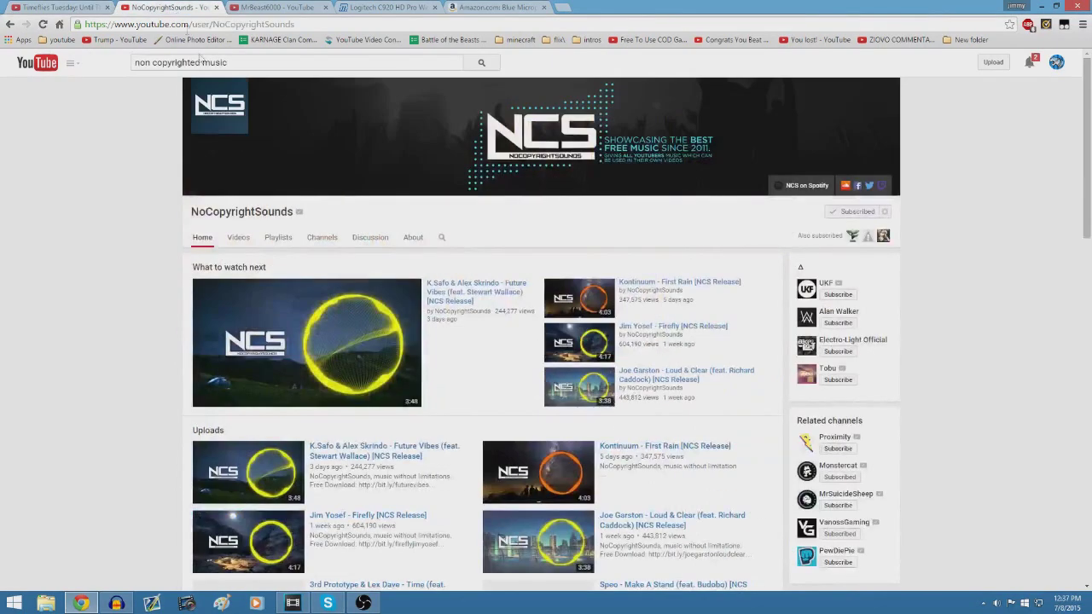
scroll(347, 252, down, 4)
scroll(356, 261, down, 3)
scroll(357, 262, up, 7)
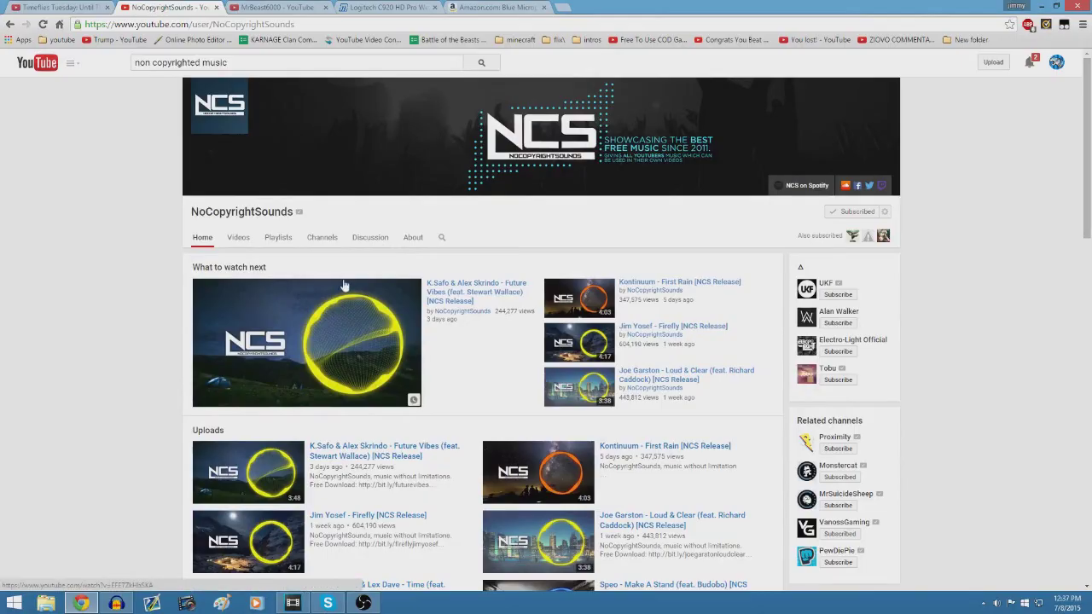
scroll(244, 303, down, 3)
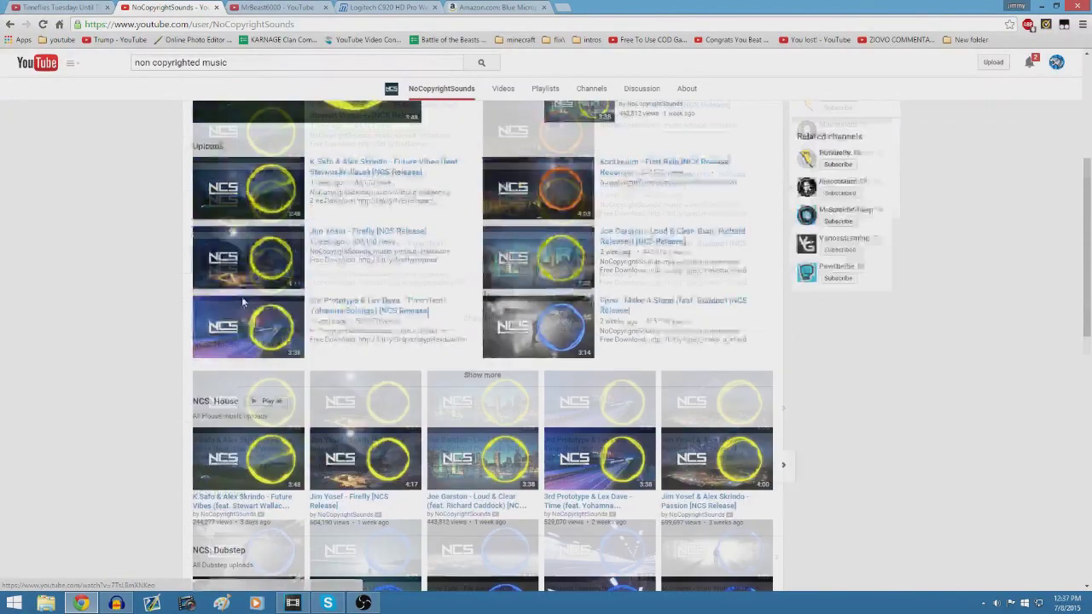
Step: Copy the link of the K.Safo & Alex Skrindo - Future Vibes video from the NoCopyrightSounds channel's uploads
scroll(242, 302, up, 1)
scroll(244, 303, up, 2)
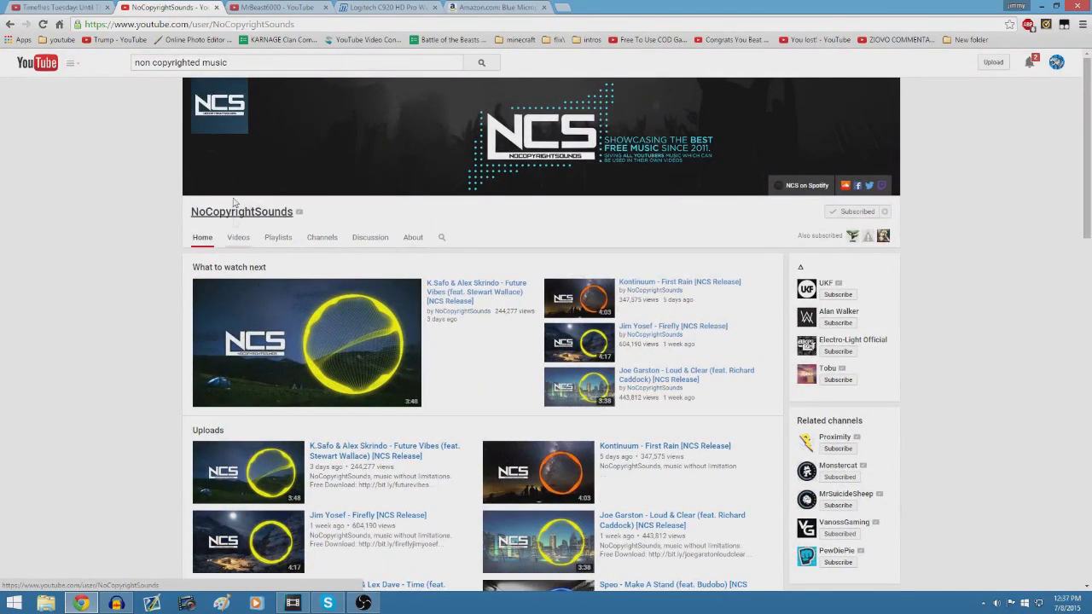
scroll(338, 203, down, 1)
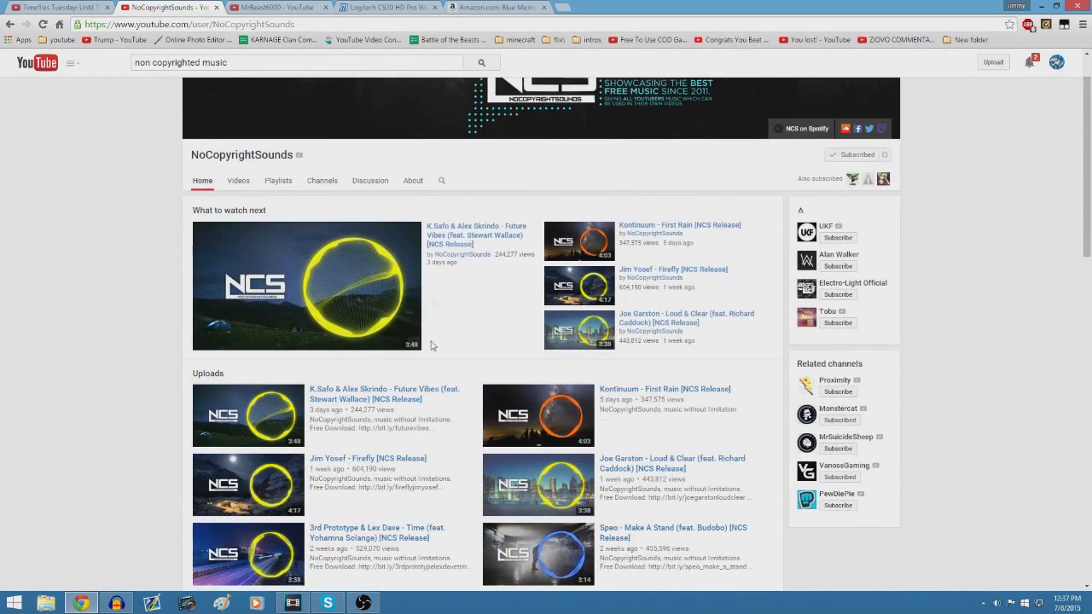
right_click(406, 389)
click(445, 451)
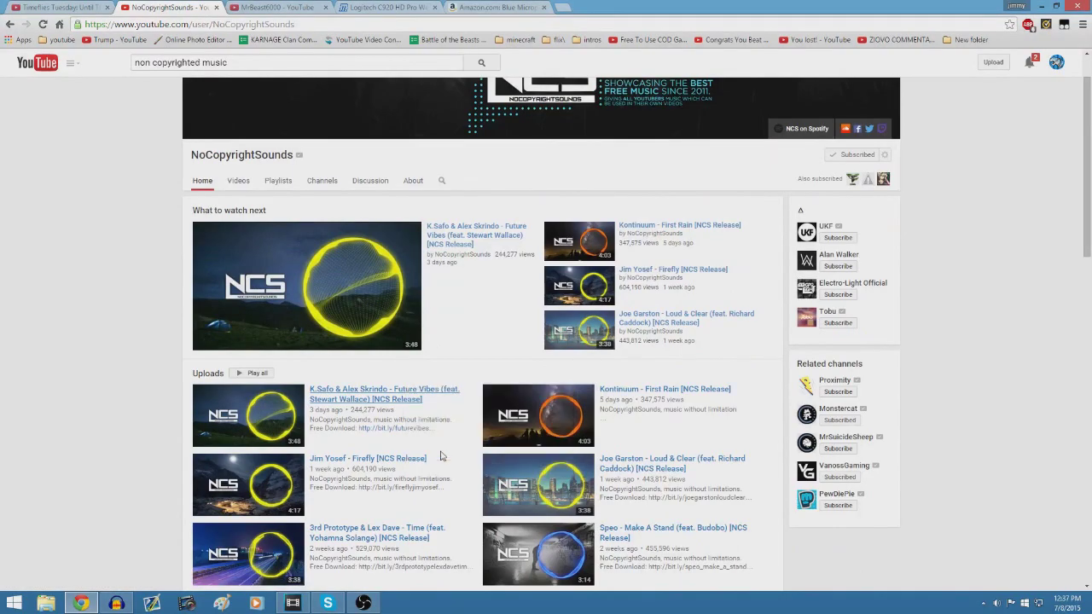
Step: Open the ClipConverter.cc site and paste the copied video link as the media URL to download
click(349, 40)
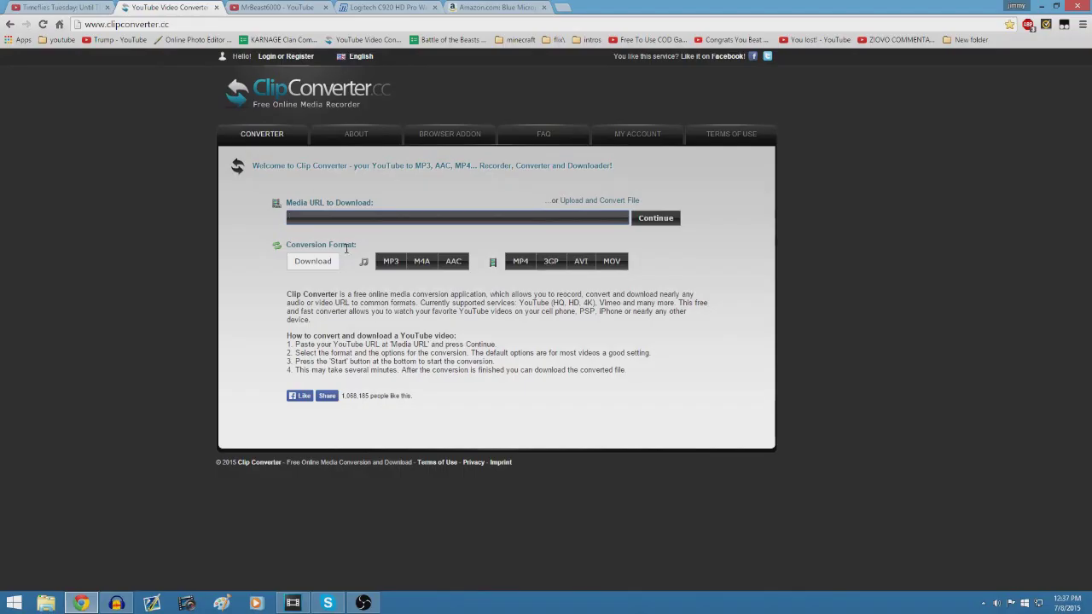
right_click(350, 217)
click(410, 287)
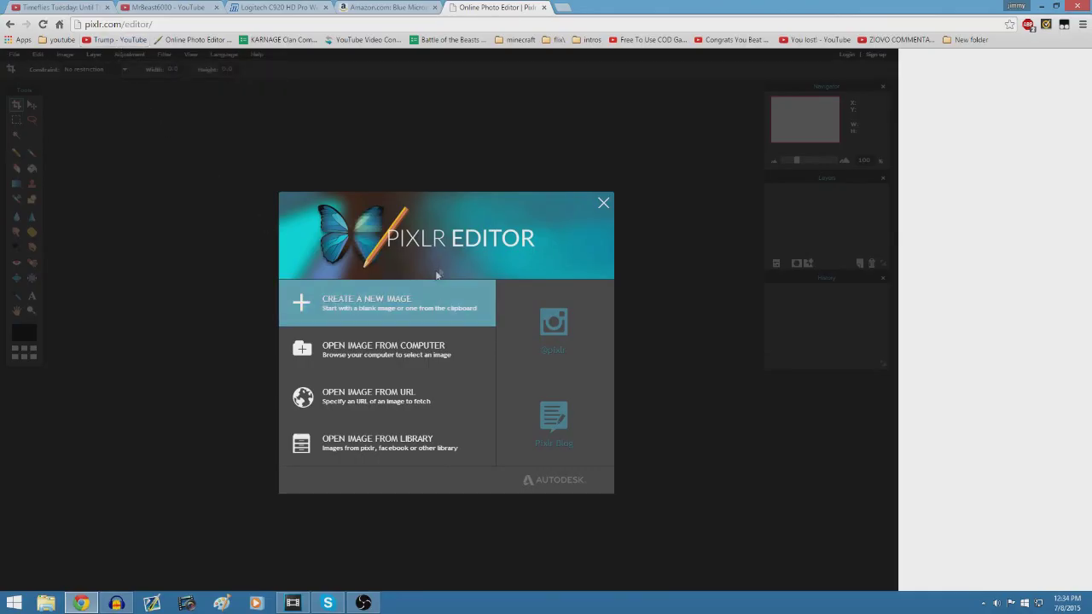
Step: In Pixlr Editor, open the dark blue background image from the computer's thumbnail backgrounds folder
click(452, 342)
double_click(358, 119)
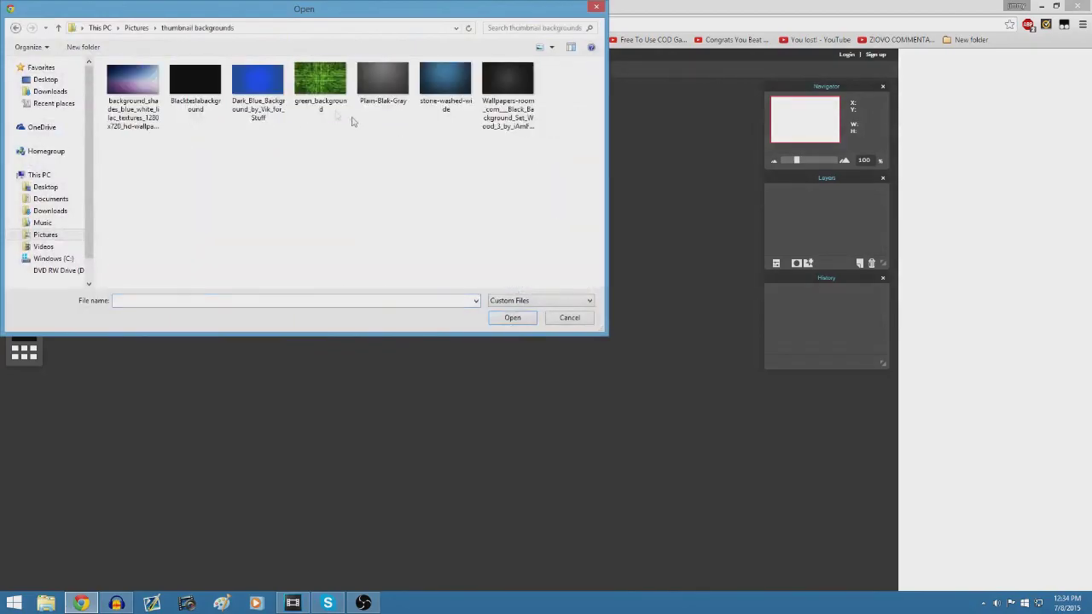
double_click(244, 101)
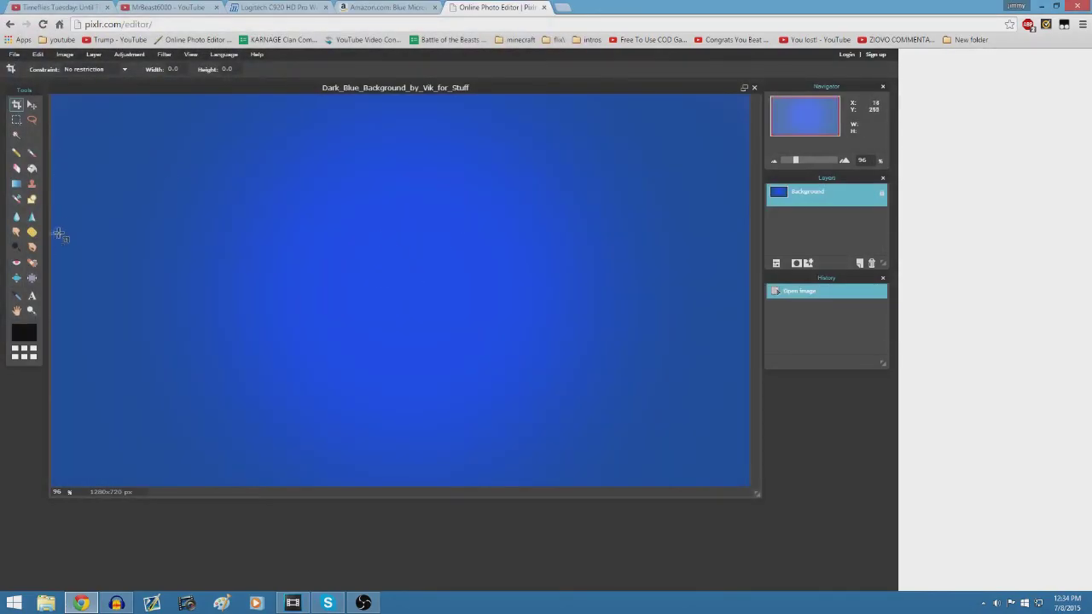
Step: Scribble freehand looping lines across the blue background with the Pencil tool, using the Sketchy type at size 1
click(16, 152)
drag(167, 158, 305, 230)
mouse_move(376, 162)
mouse_down()
mouse_move(446, 350)
mouse_move(387, 236)
mouse_move(377, 276)
mouse_up()
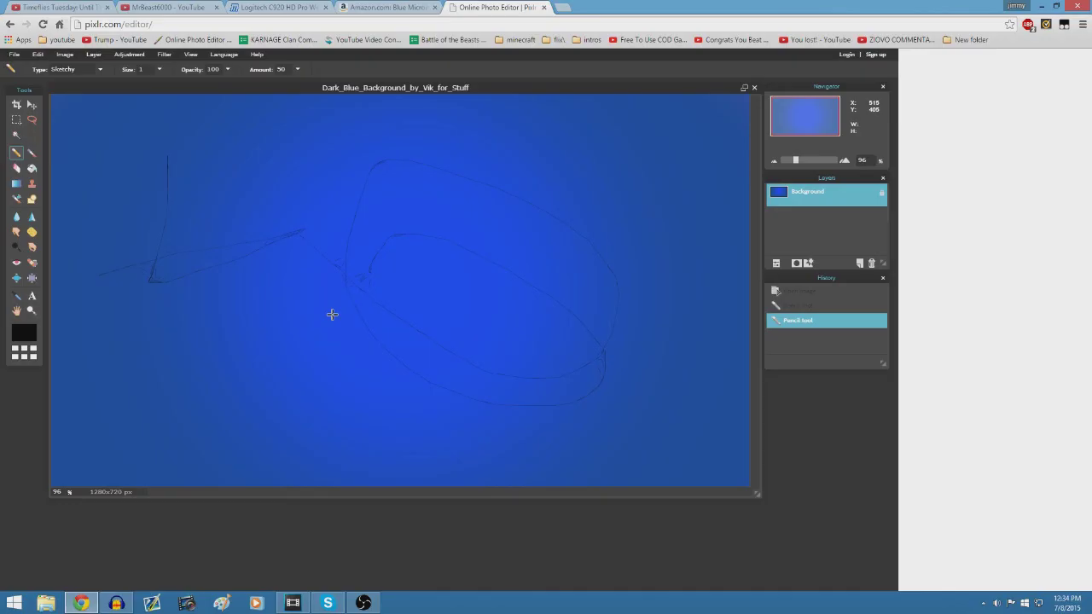
mouse_move(356, 305)
mouse_down()
mouse_move(301, 323)
mouse_move(308, 338)
mouse_move(402, 347)
mouse_move(378, 393)
mouse_move(186, 370)
mouse_move(195, 259)
mouse_move(372, 252)
mouse_move(449, 320)
mouse_move(575, 306)
mouse_move(522, 241)
mouse_move(335, 238)
mouse_move(284, 159)
mouse_move(518, 215)
mouse_move(623, 222)
mouse_move(431, 240)
mouse_move(296, 324)
mouse_move(223, 244)
mouse_move(287, 229)
mouse_move(320, 242)
mouse_move(378, 297)
mouse_move(449, 310)
mouse_move(484, 272)
mouse_move(375, 281)
mouse_move(267, 256)
mouse_move(389, 222)
mouse_move(516, 295)
mouse_move(567, 255)
mouse_move(589, 254)
mouse_move(499, 329)
mouse_move(292, 296)
mouse_move(365, 238)
mouse_move(539, 297)
mouse_move(357, 268)
mouse_move(259, 203)
mouse_move(569, 207)
mouse_move(466, 155)
mouse_move(282, 159)
mouse_move(302, 134)
mouse_move(616, 174)
mouse_move(689, 212)
mouse_move(653, 162)
mouse_move(581, 195)
mouse_move(439, 291)
mouse_move(301, 263)
mouse_move(309, 250)
mouse_move(394, 238)
mouse_move(552, 323)
mouse_move(597, 256)
mouse_move(398, 253)
mouse_move(287, 203)
mouse_move(368, 170)
mouse_move(407, 188)
mouse_move(402, 344)
mouse_move(461, 432)
mouse_move(571, 436)
mouse_move(633, 424)
mouse_move(604, 390)
mouse_move(561, 373)
mouse_move(361, 424)
mouse_move(244, 307)
mouse_move(348, 394)
mouse_move(430, 378)
mouse_move(425, 368)
mouse_move(162, 411)
mouse_move(126, 394)
mouse_move(217, 423)
mouse_up()
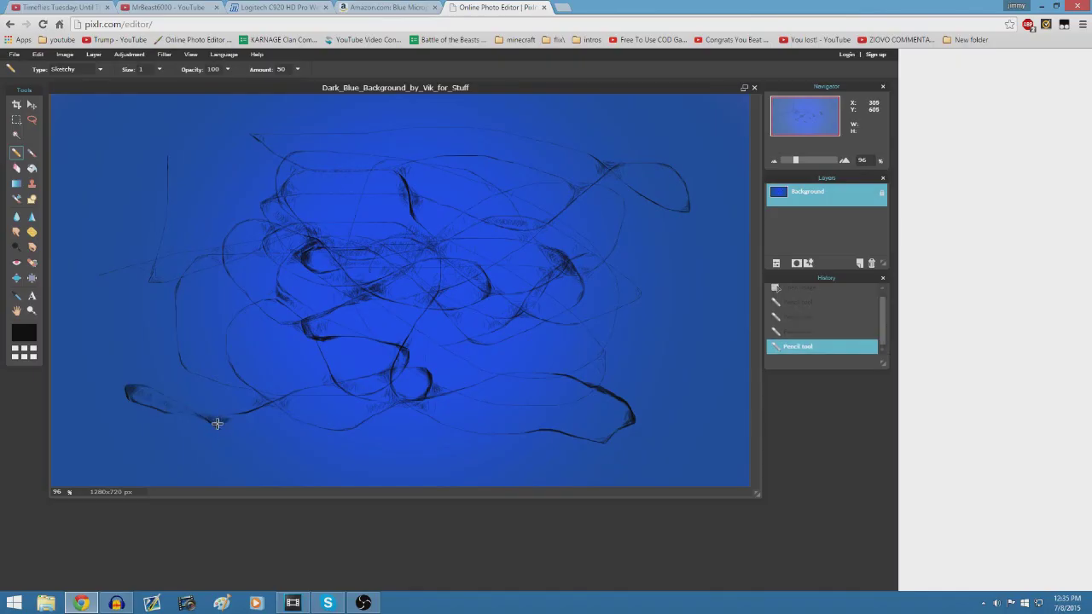